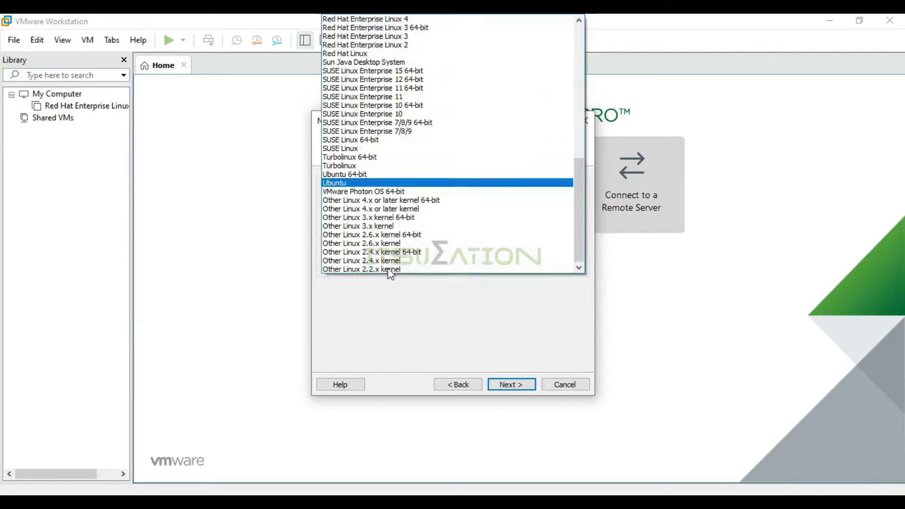
- Choose Debian 9.x 64-bit as the Linux guest operating system version and continue
scroll(378, 195, up, 6)
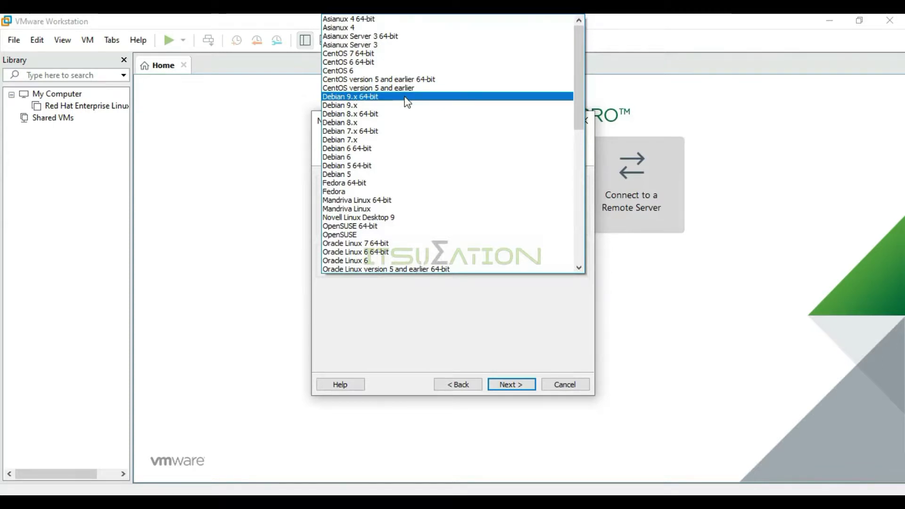
click(406, 97)
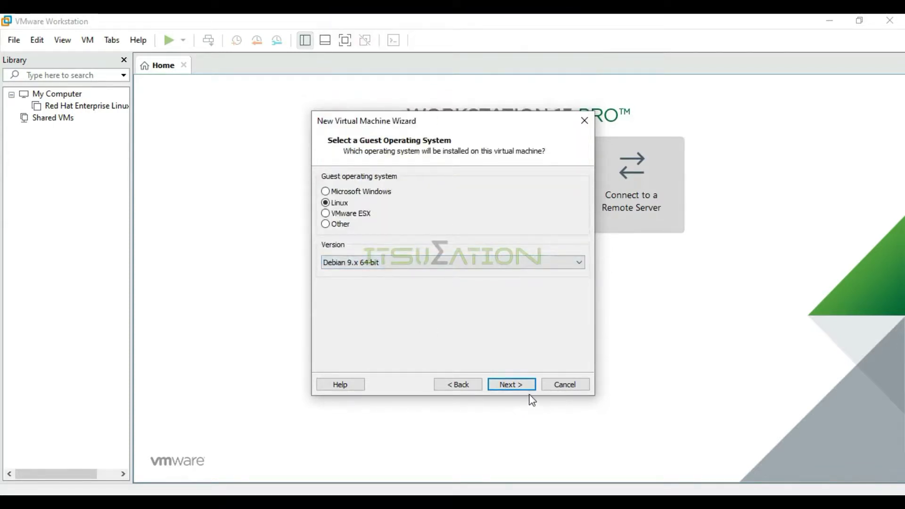
click(516, 385)
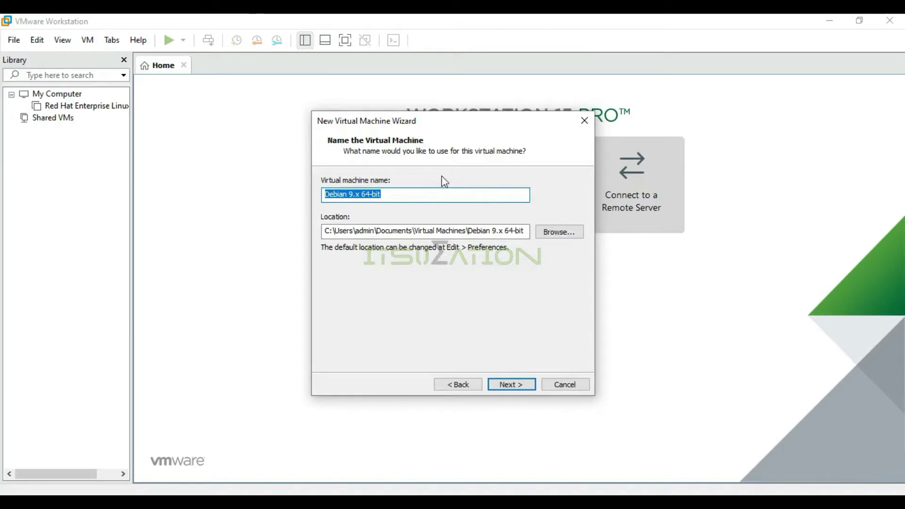
- Name the virtual machine Kali_Linux_Lab and continue to the processor configuration
click(403, 196)
drag(406, 197, 174, 198)
text(Kali)
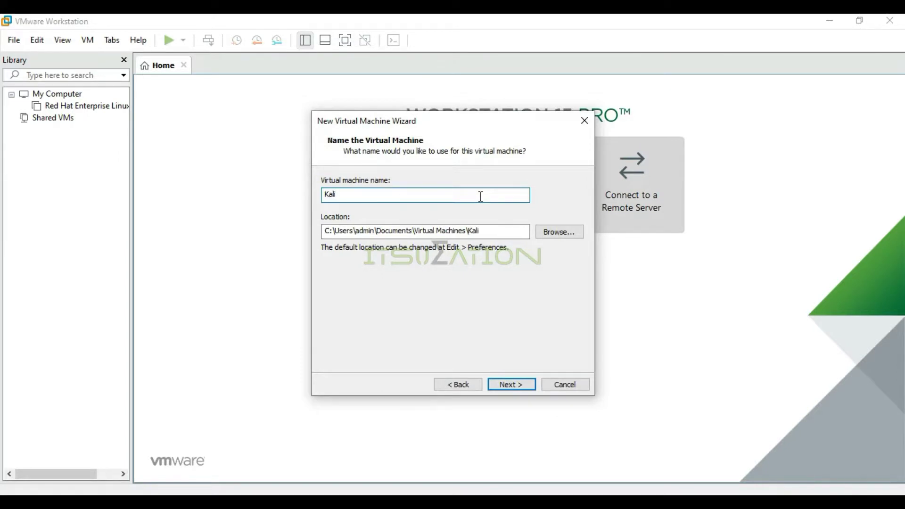
text(_Linux_)
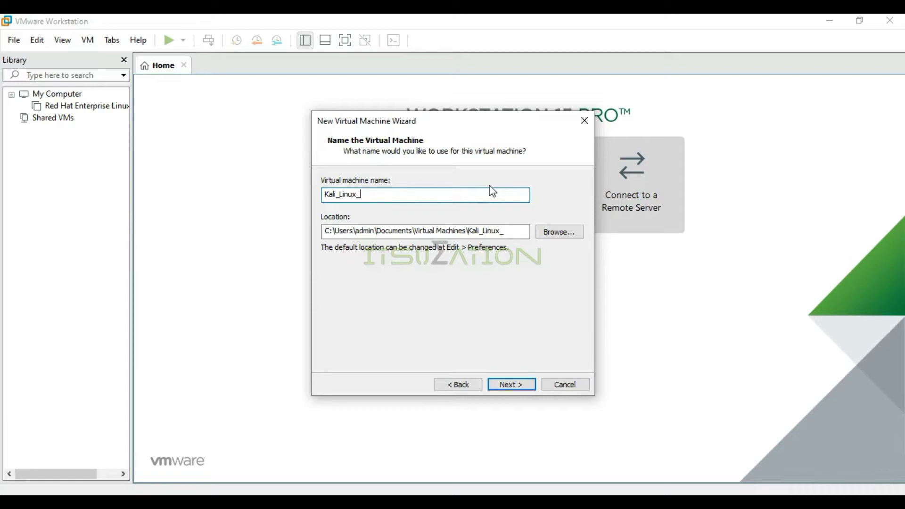
text(Lab)
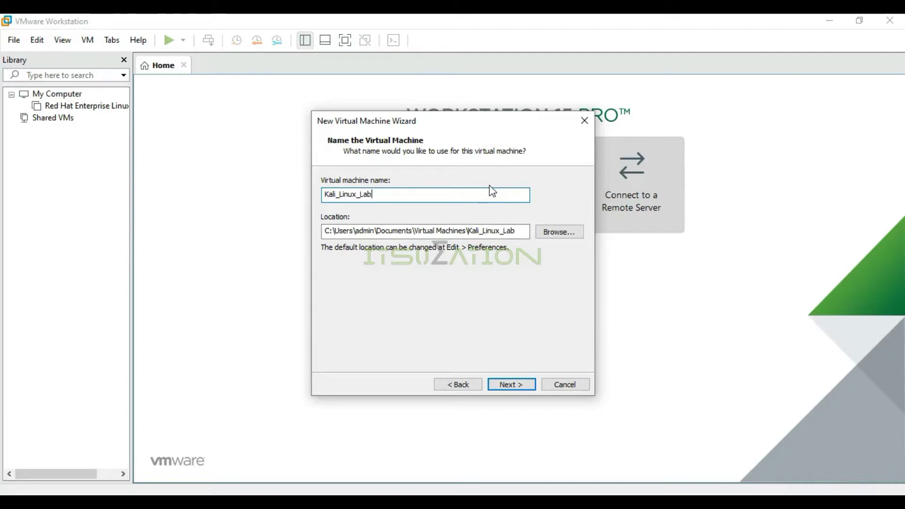
click(525, 384)
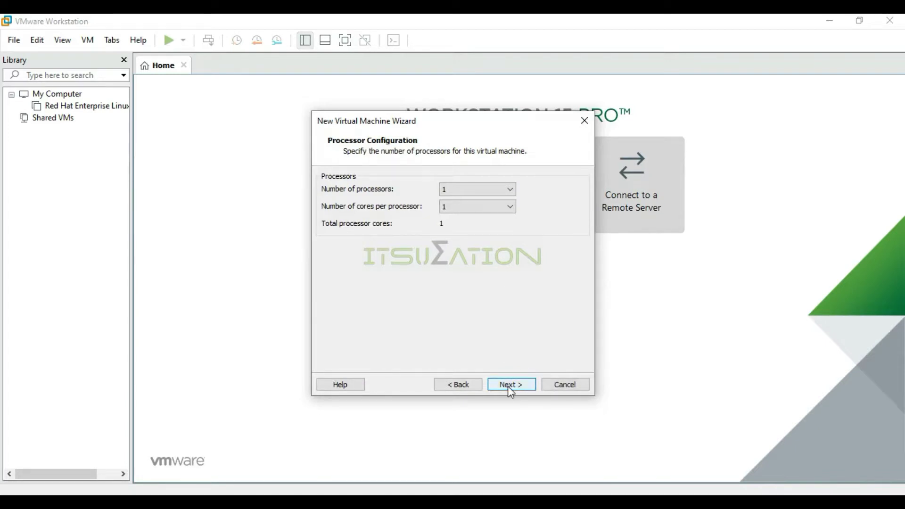
- Accept one processor with one core and set the virtual machine's memory to 2048 MB
click(508, 387)
click(356, 257)
click(355, 250)
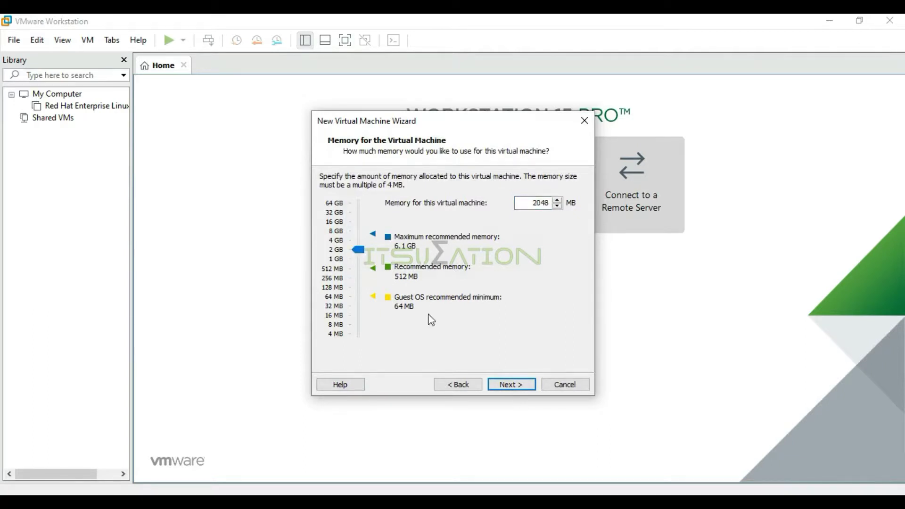
click(497, 384)
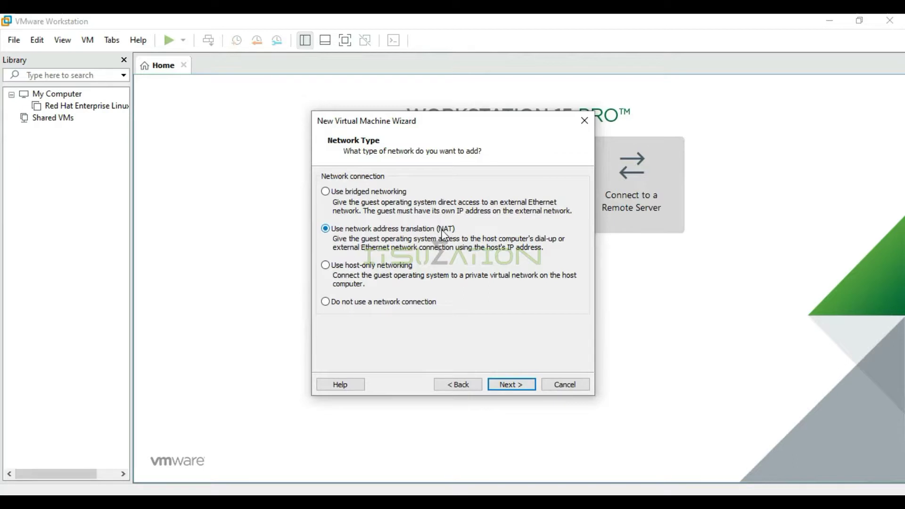
- Accept NAT networking, the LSI Logic controller and the SCSI disk type for a new virtual disk
click(505, 384)
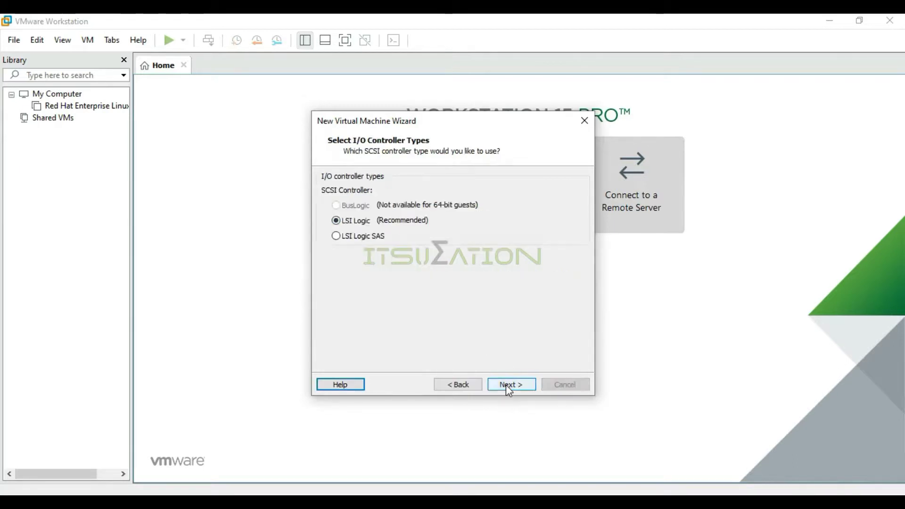
click(510, 384)
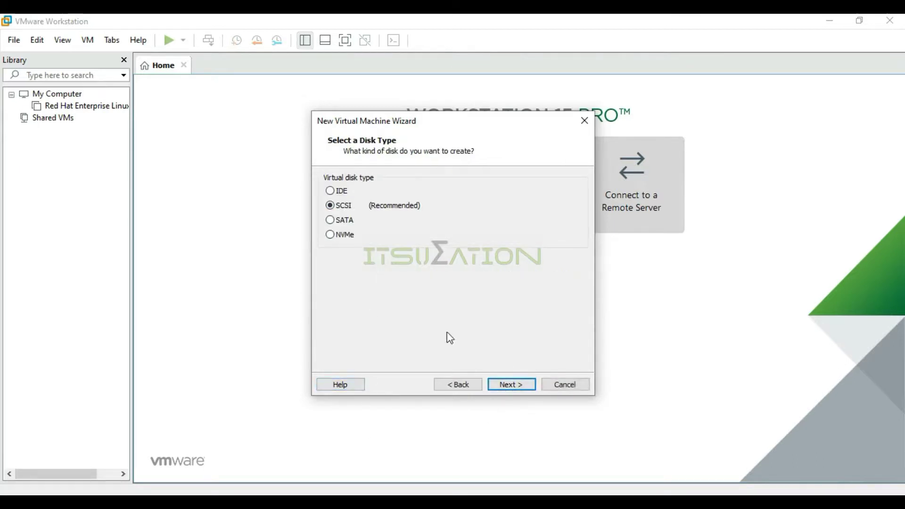
click(503, 384)
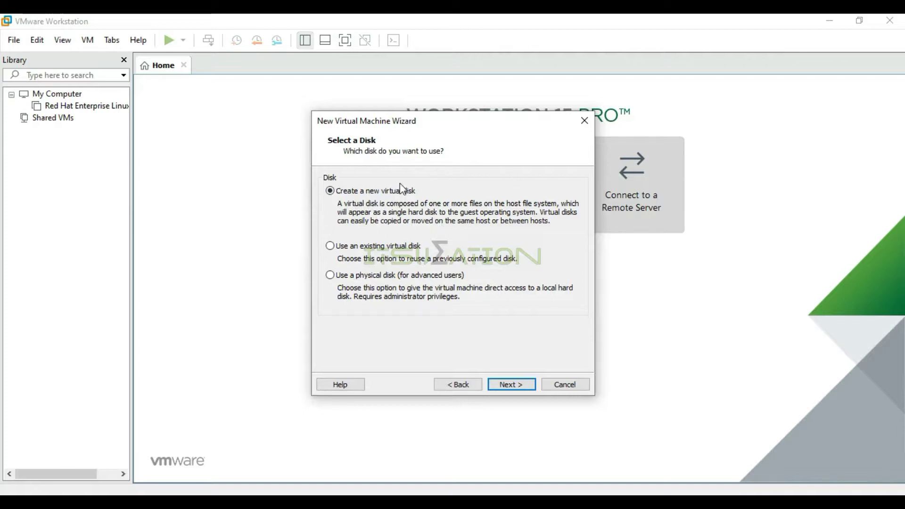
click(512, 384)
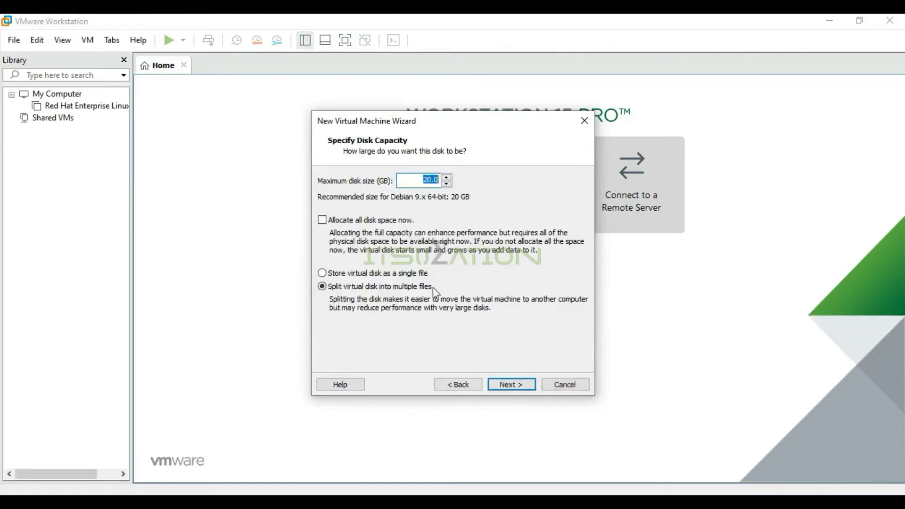
- Set the maximum disk size to 20 GB and store the virtual disk as a single file
text(200)
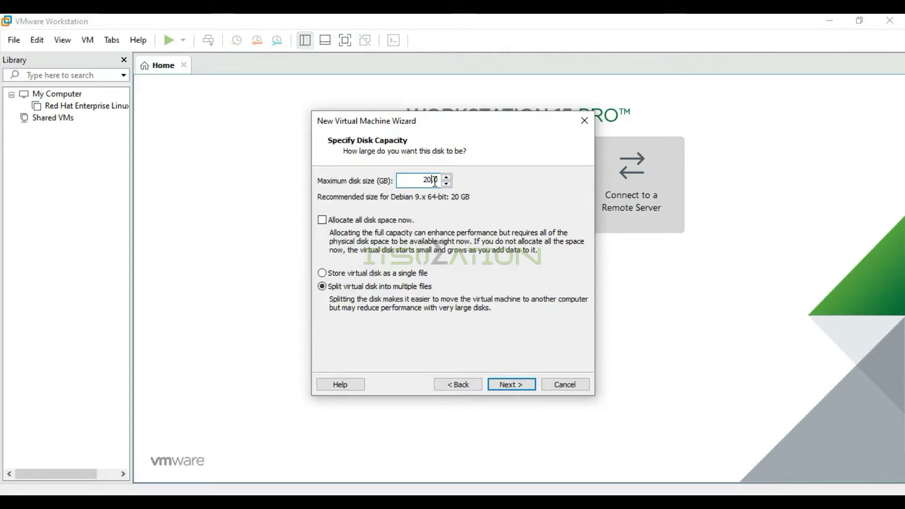
drag(431, 180, 418, 182)
click(323, 273)
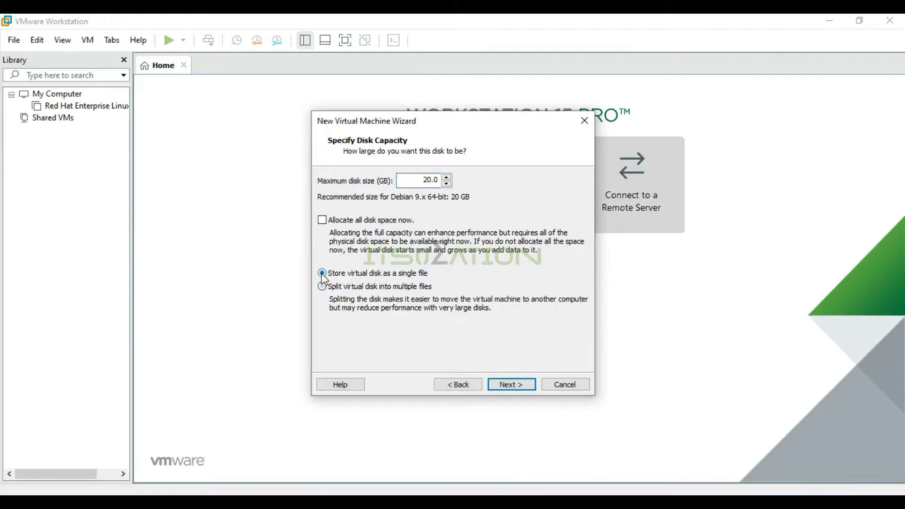
click(510, 387)
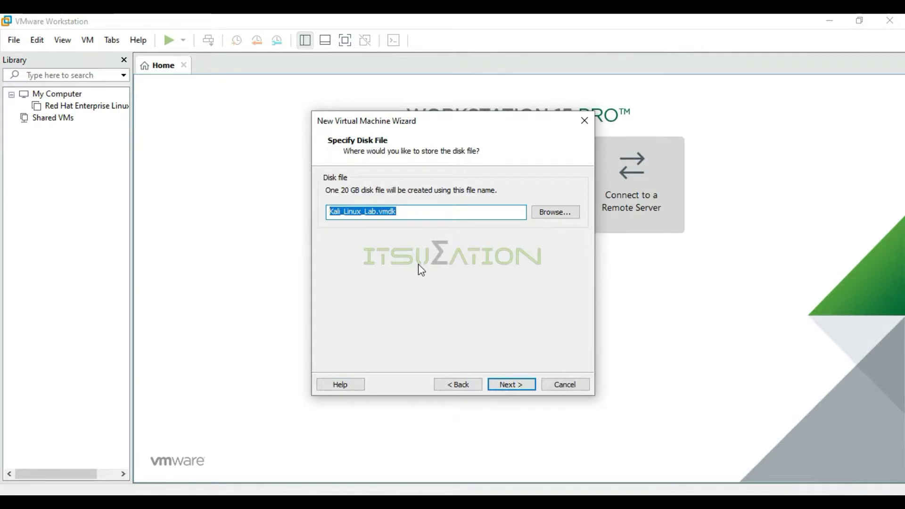
click(459, 213)
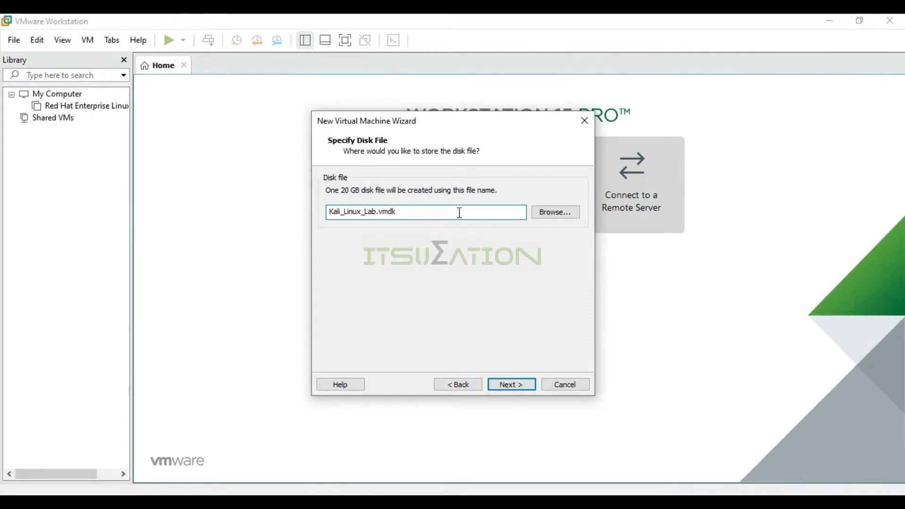
drag(459, 213, 328, 198)
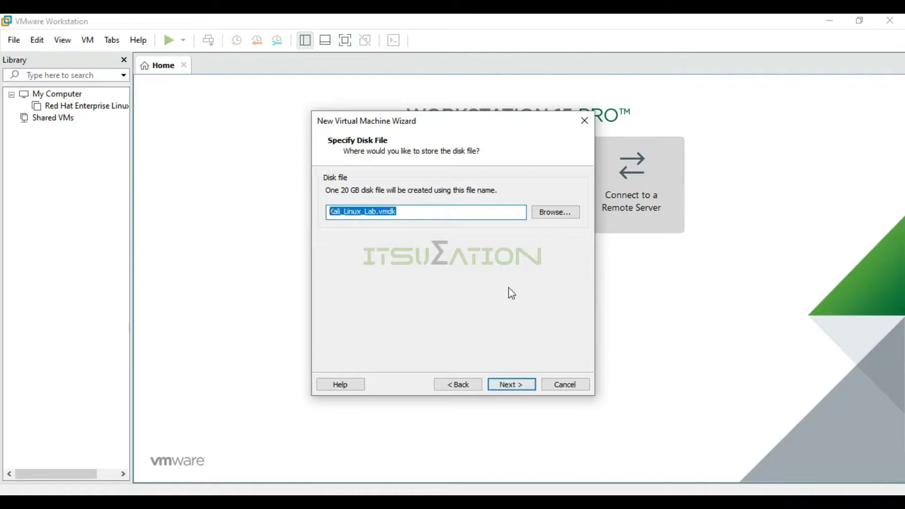
drag(465, 216, 281, 212)
click(466, 214)
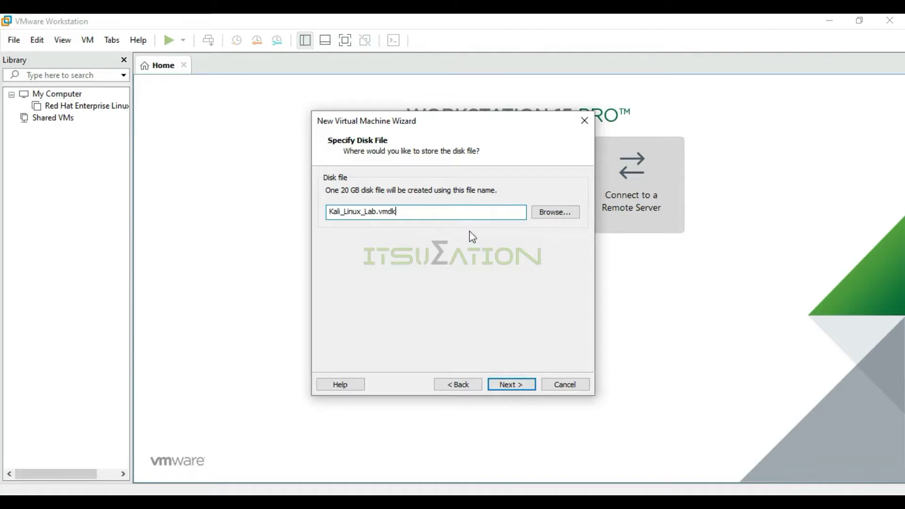
drag(441, 213, 301, 222)
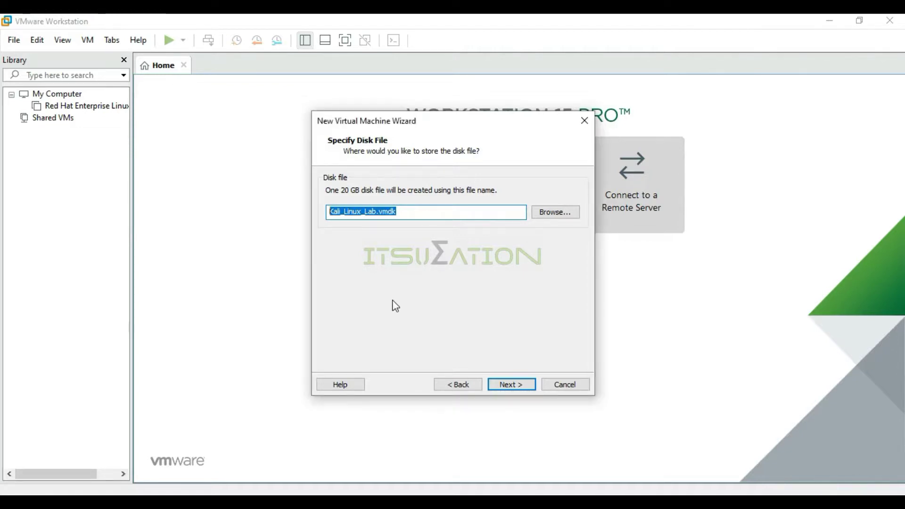
- Browse for the virtual disk file's location and open the Vbox folder on MY_DATA2 (F:)
click(540, 216)
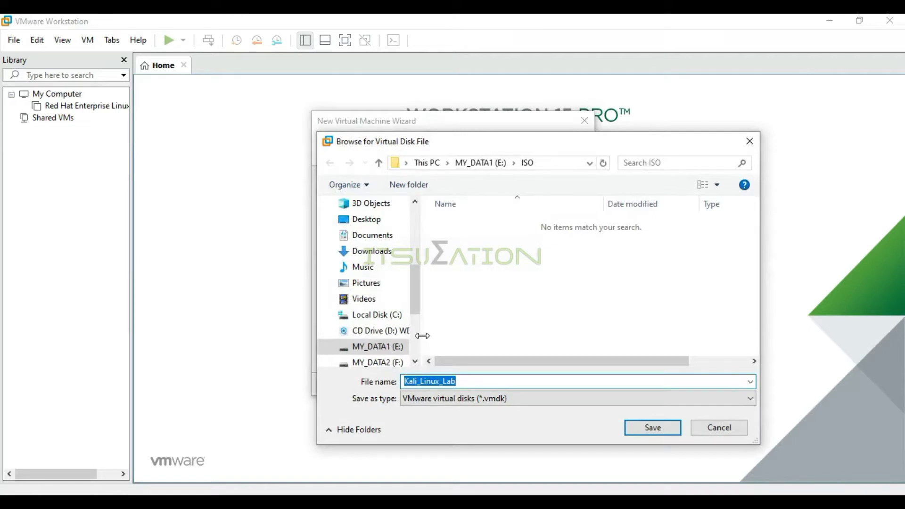
scroll(417, 335, down, 3)
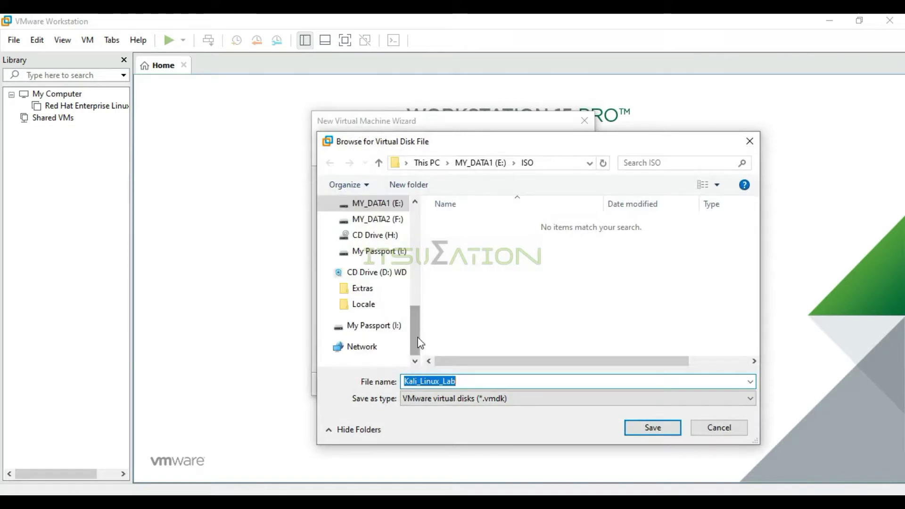
click(389, 221)
scroll(508, 289, down, 2)
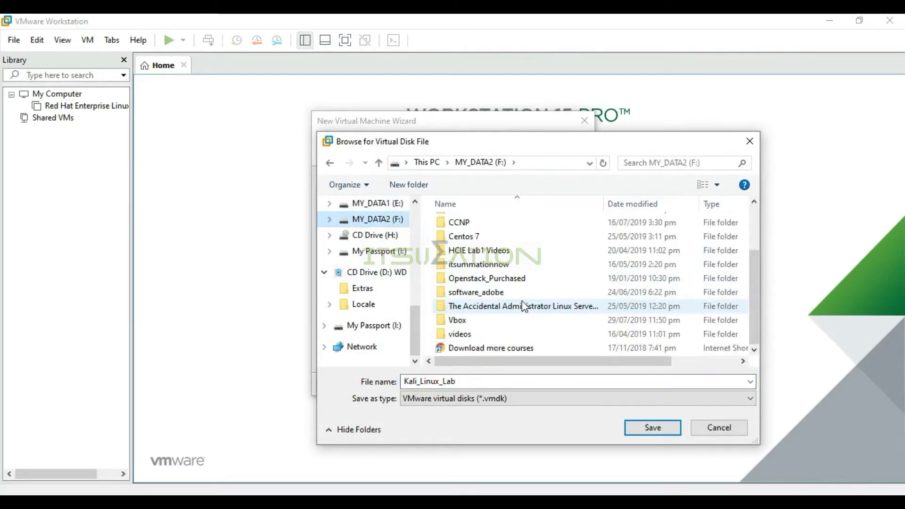
double_click(501, 323)
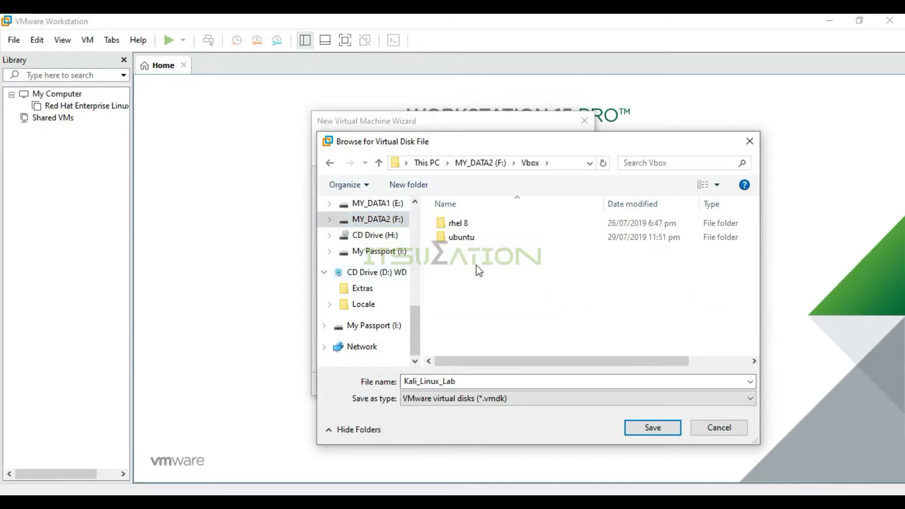
- Create a new folder named Kali_Linux-LAB inside the Vbox folder
right_click(477, 265)
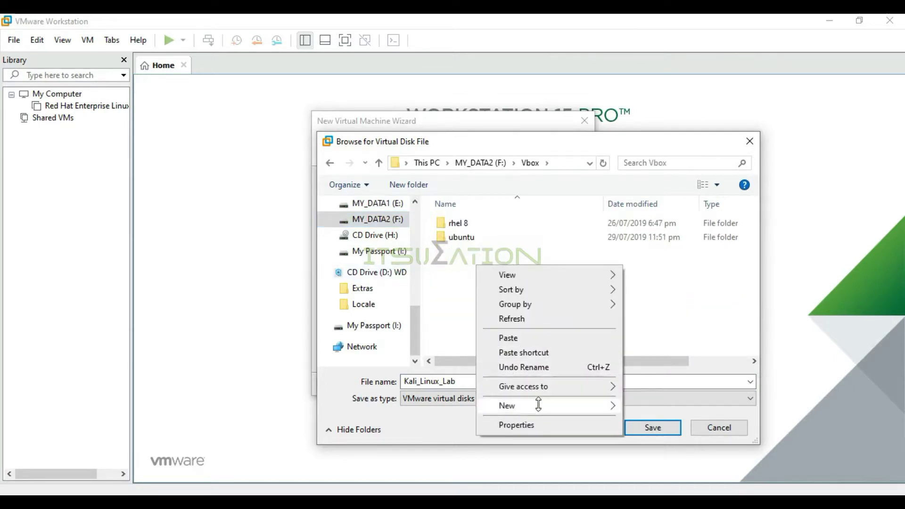
mouse_move(538, 404)
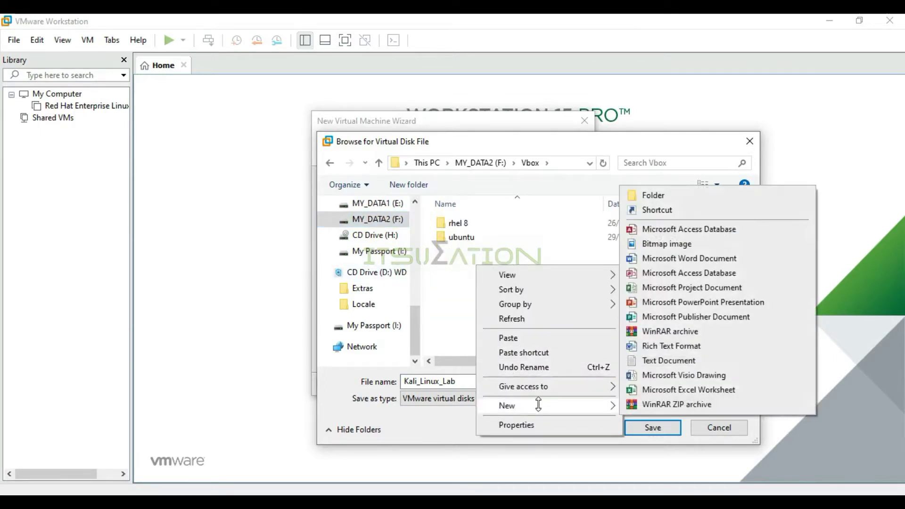
click(657, 197)
text(Kali)
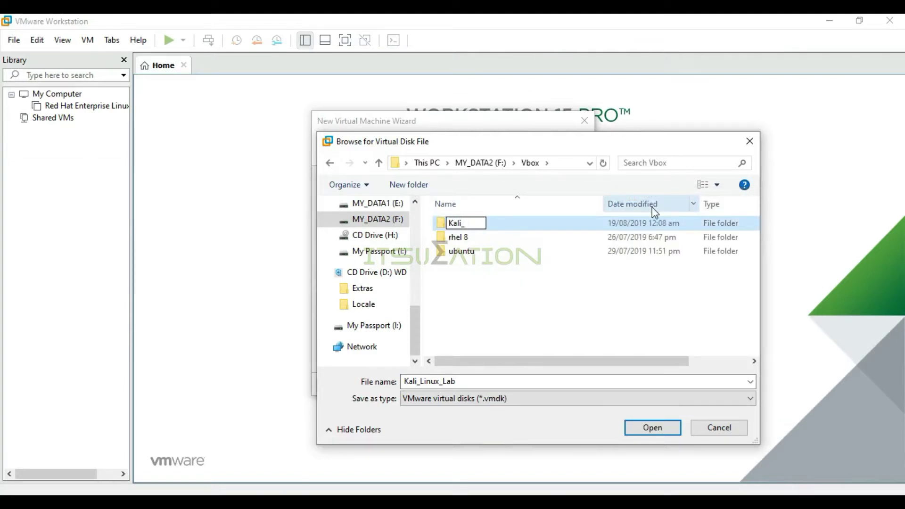
text(_Li)
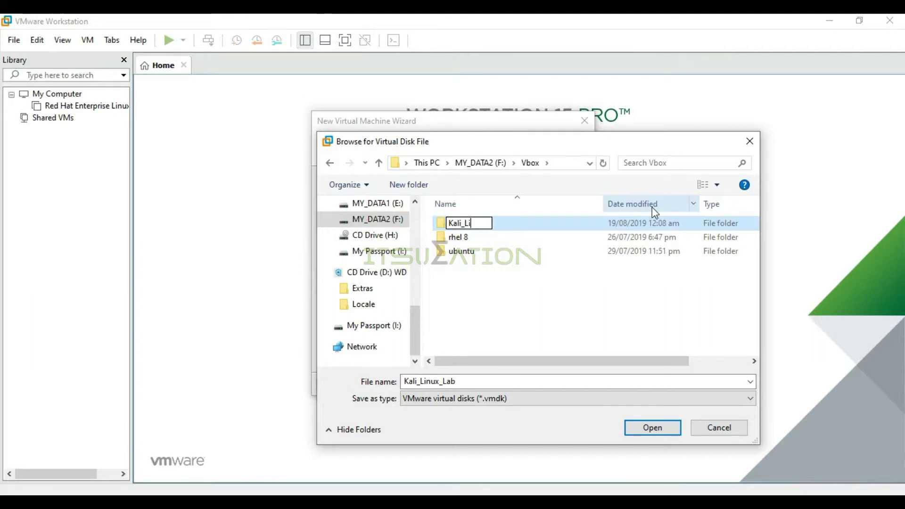
text(nux)LAB)
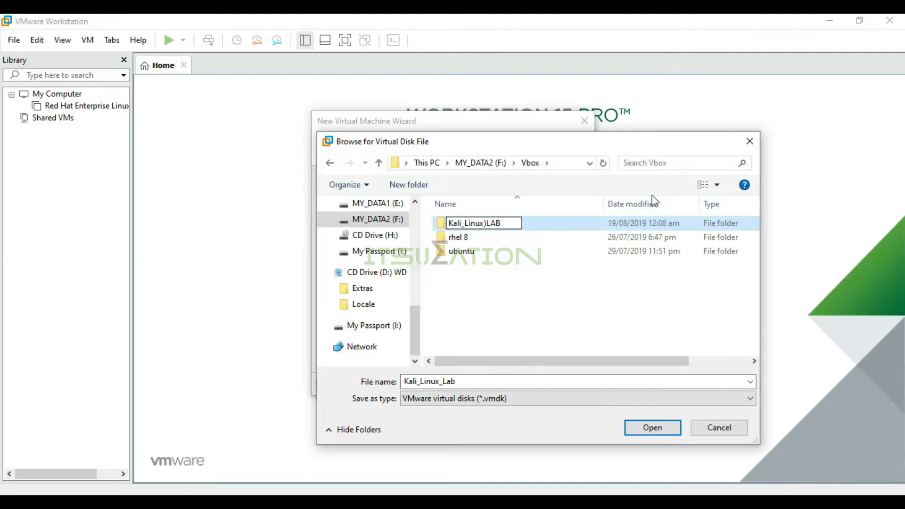
key(BackSpace)
text(-)
click(547, 268)
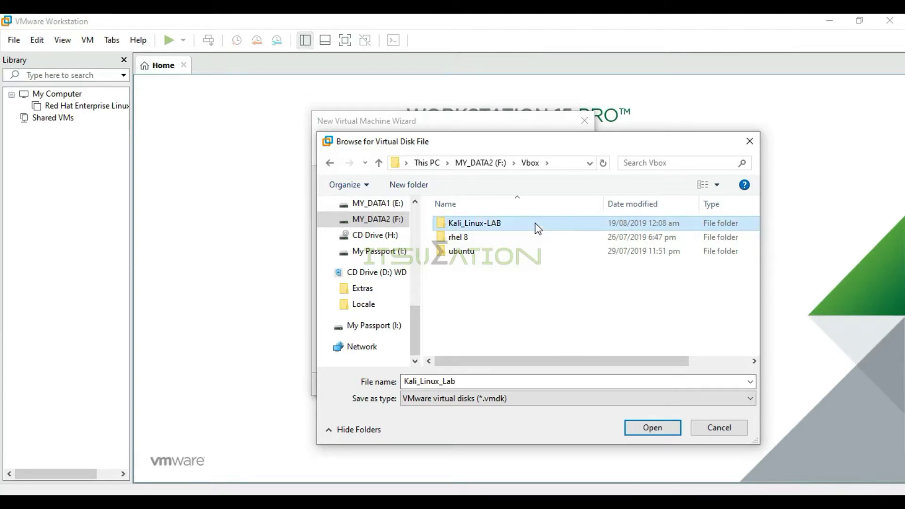
- Save the disk file Kali_Linux_Lab in the Kali_Linux-LAB folder and continue to the settings summary
double_click(535, 223)
click(652, 427)
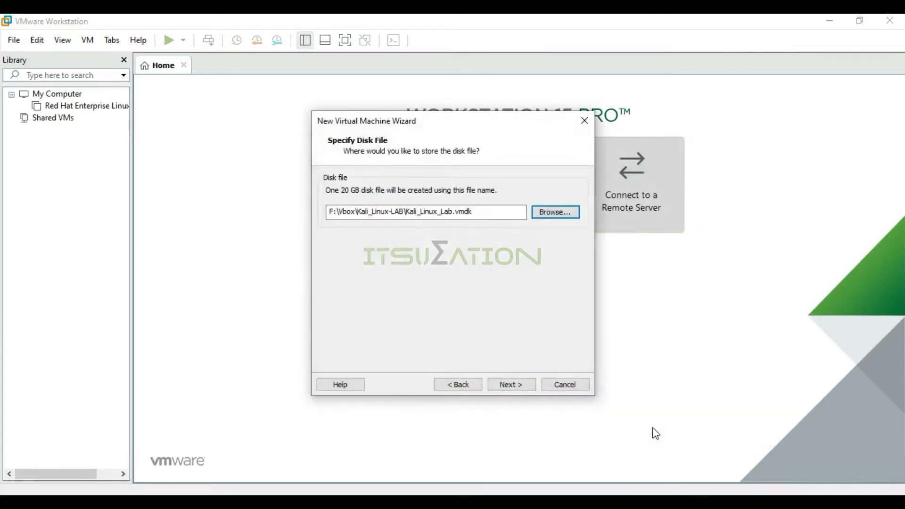
click(503, 381)
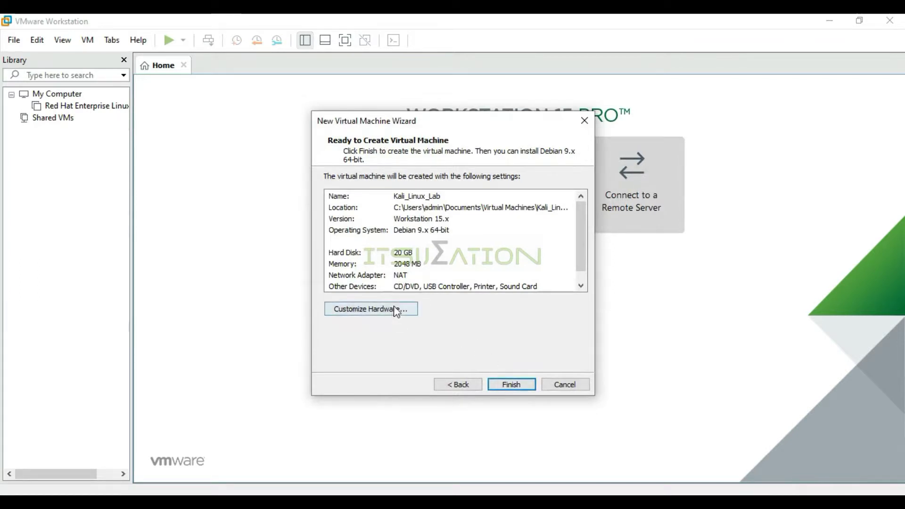
- Open the hardware customization and switch the new CD/DVD (IDE) drive to use an ISO image file
click(341, 313)
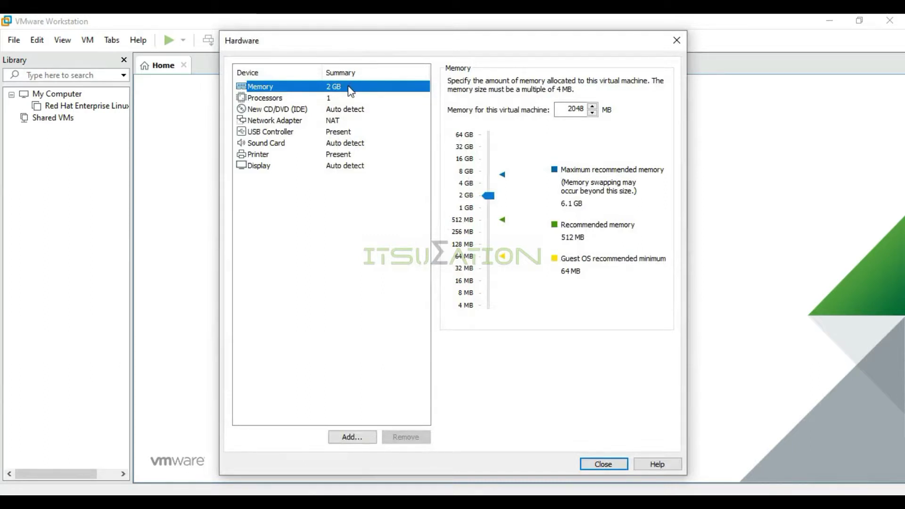
click(300, 98)
click(302, 109)
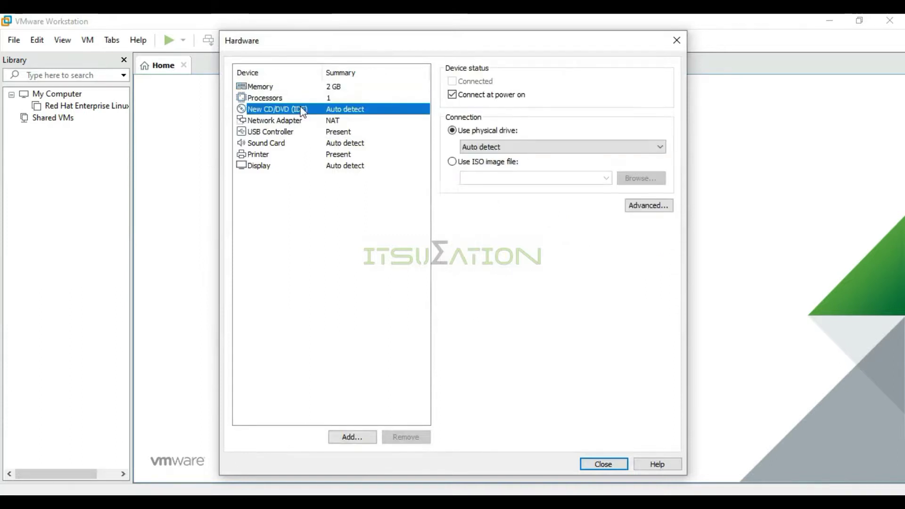
click(477, 163)
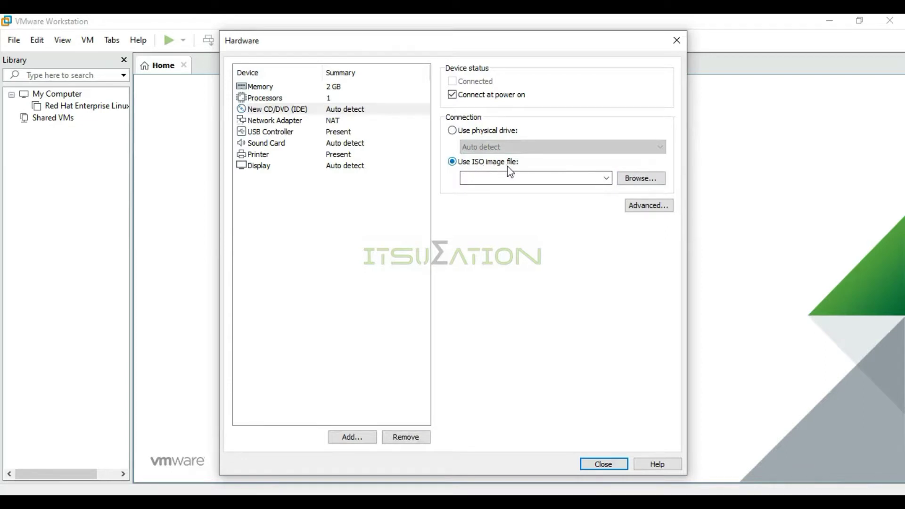
- Attach the kali-linux-2019.1a-amd64 image from the ISO folder on MY_DATA1 (E:) to the CD/DVD drive
click(648, 182)
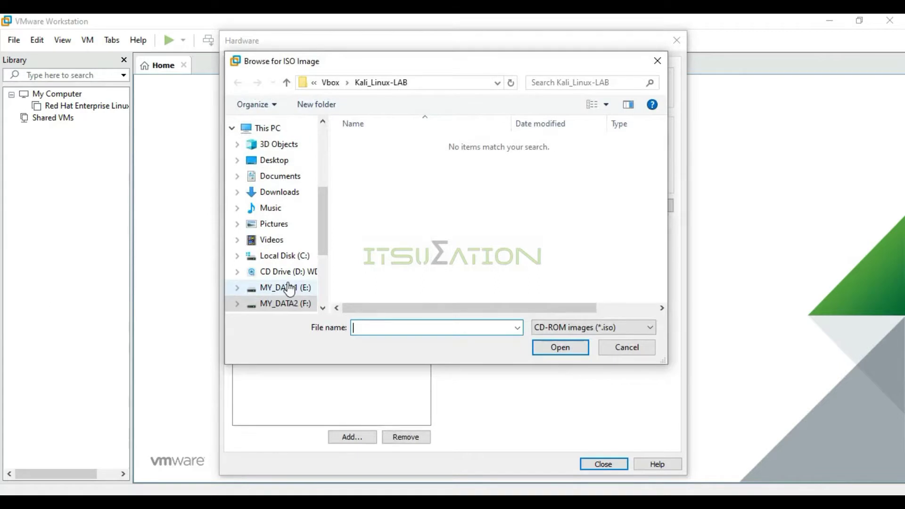
click(289, 288)
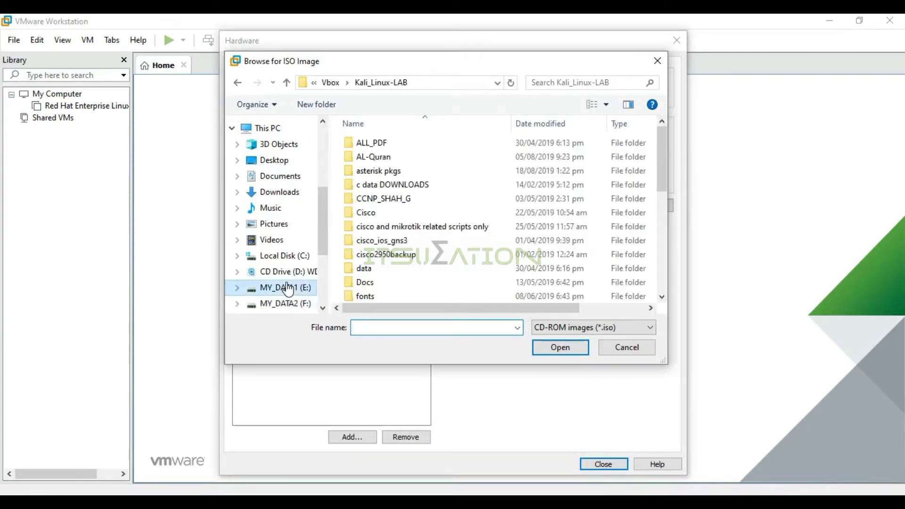
scroll(368, 238, down, 4)
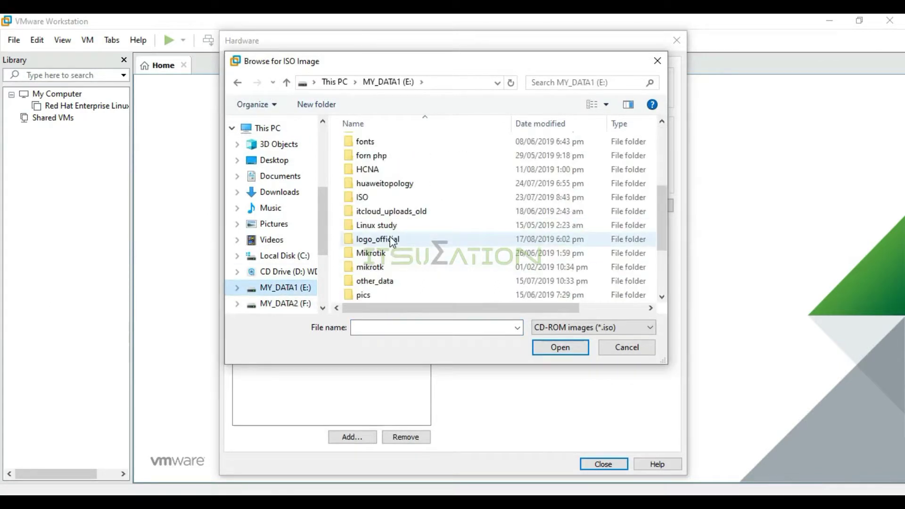
double_click(408, 200)
scroll(461, 297, down, 2)
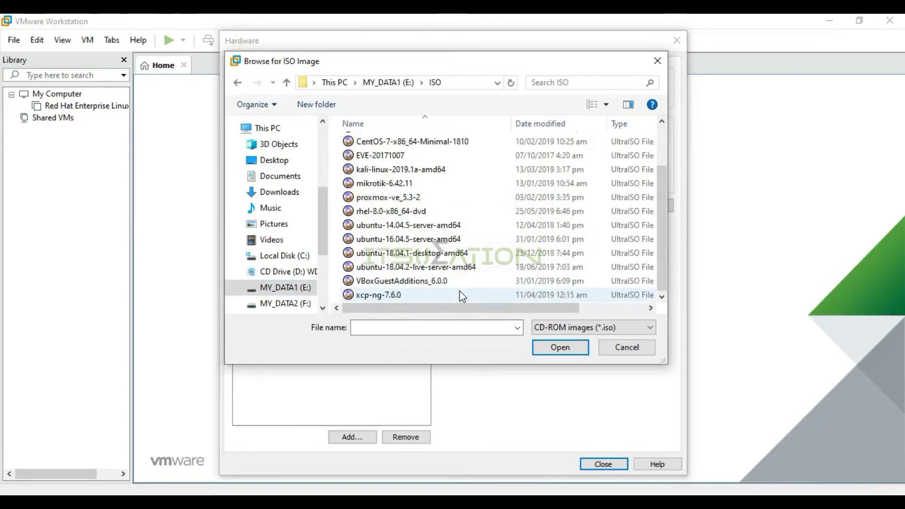
scroll(461, 297, up, 2)
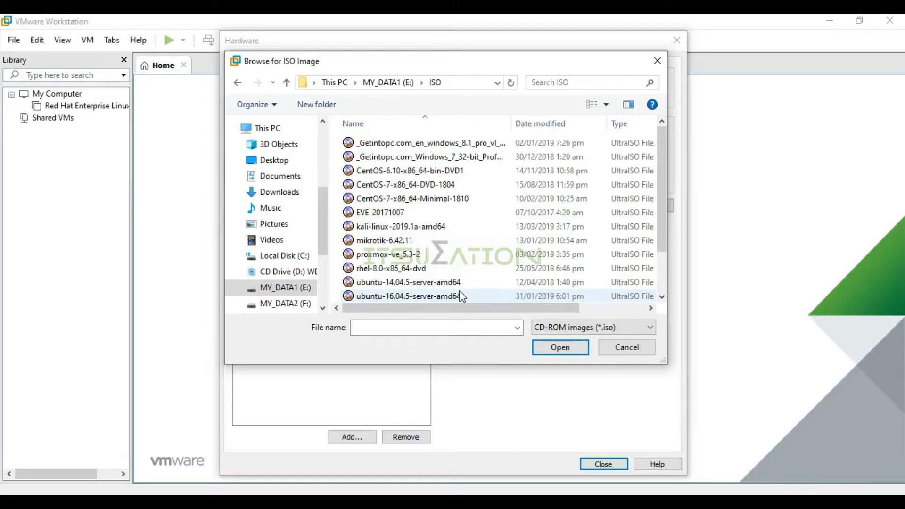
click(433, 230)
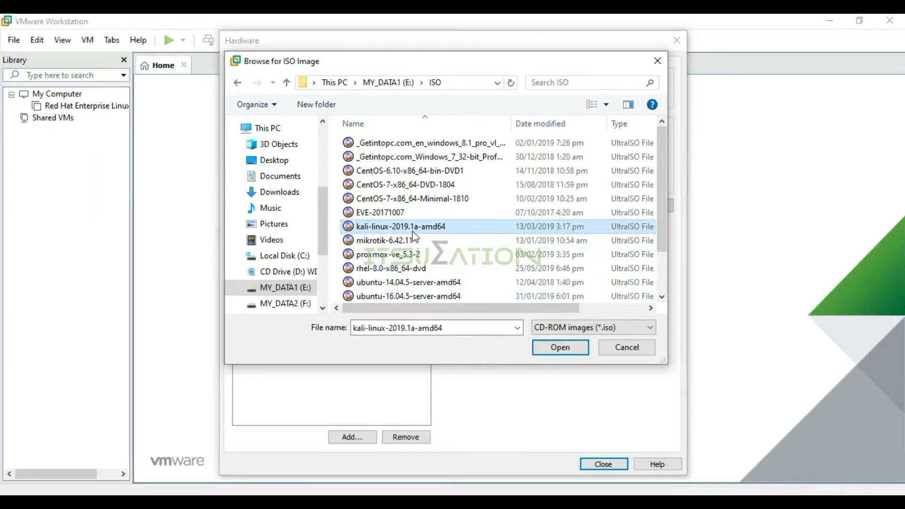
click(546, 347)
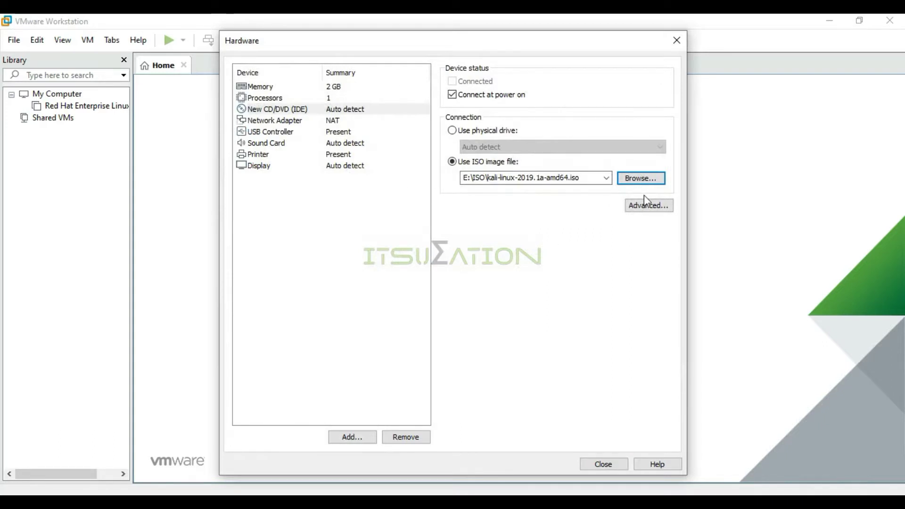
- Try the bridged connection on the network adapter and set it back to NAT, sharing the host's IP address
click(269, 122)
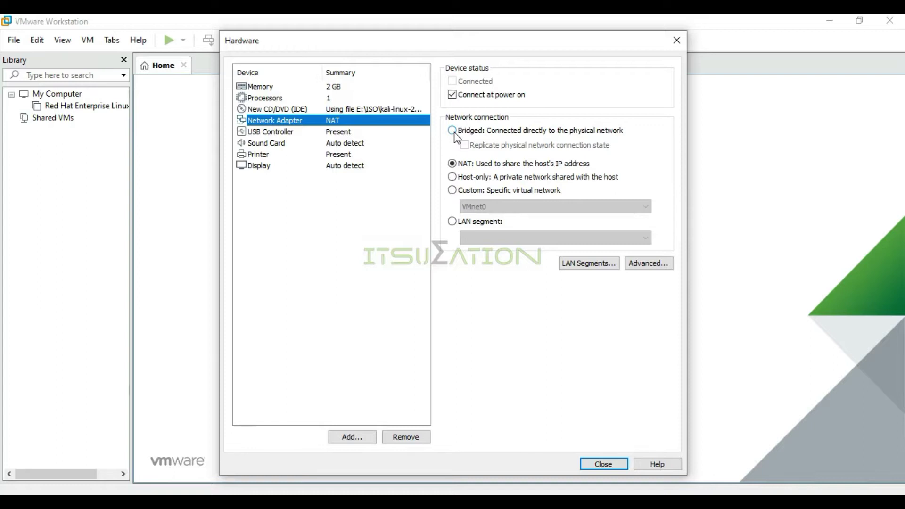
click(487, 166)
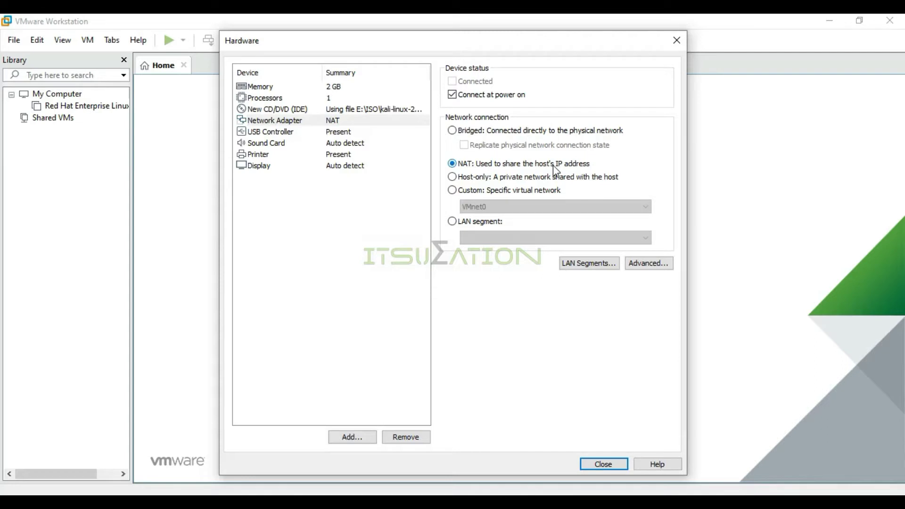
click(514, 132)
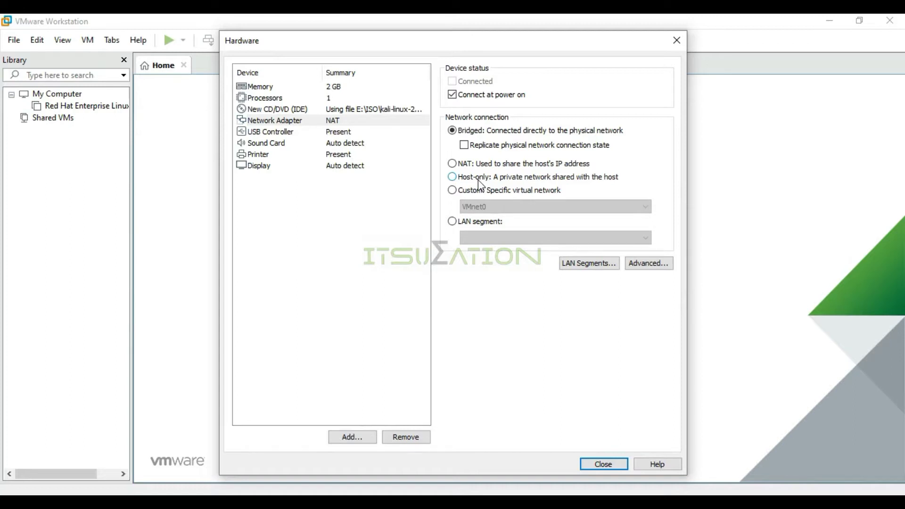
click(454, 164)
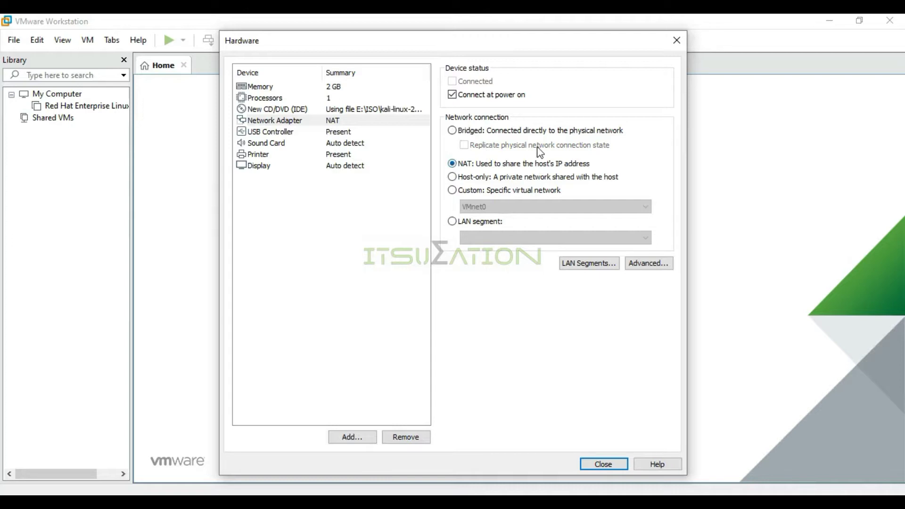
click(338, 124)
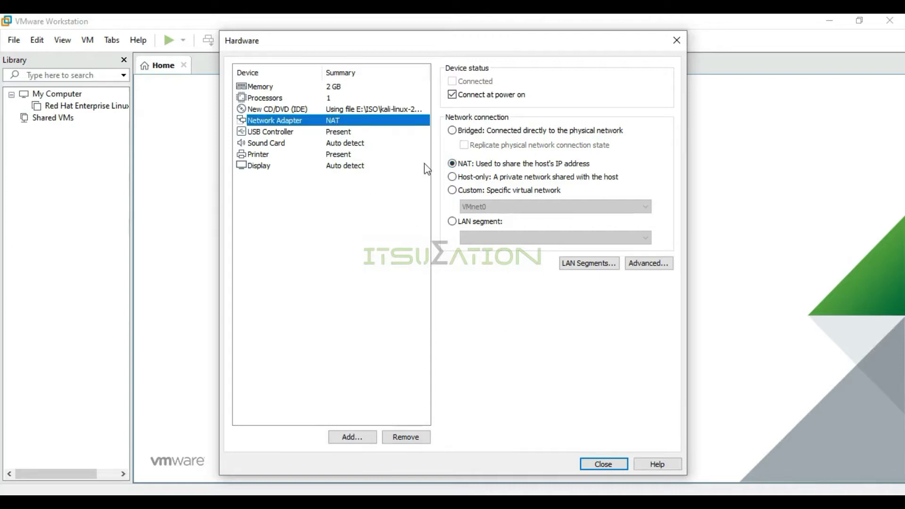
click(452, 163)
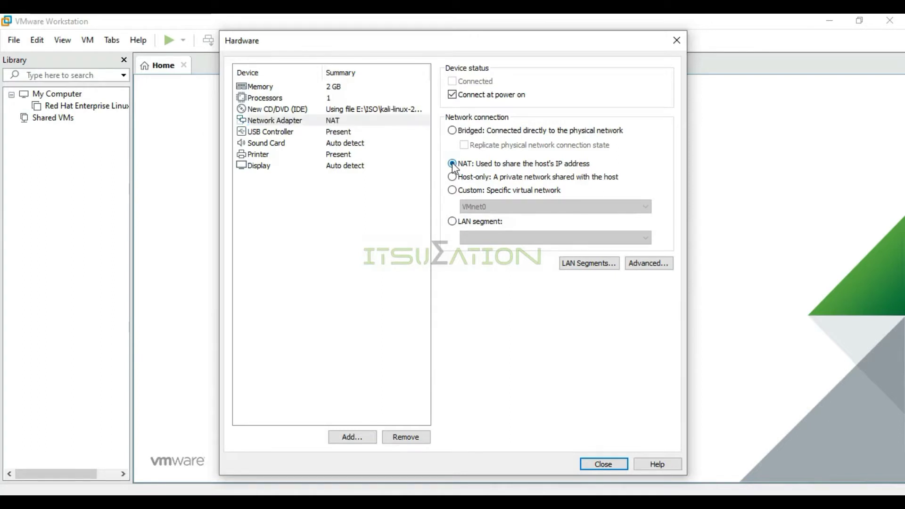
- Review the USB controller's compatibility options and the sound card, printer and display settings
click(321, 132)
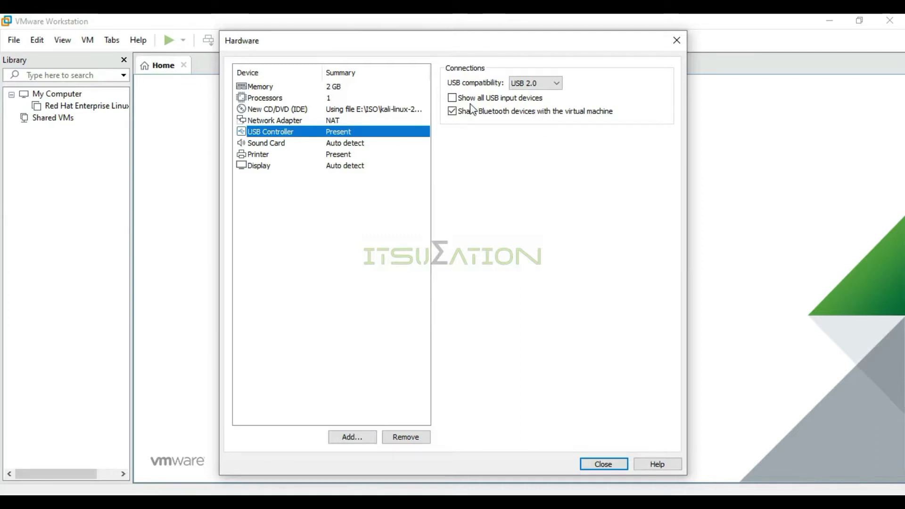
click(530, 84)
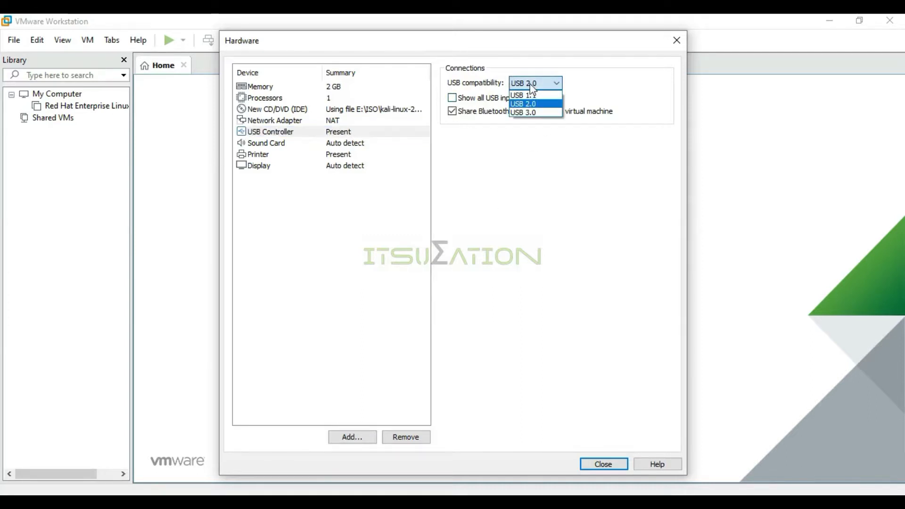
click(532, 154)
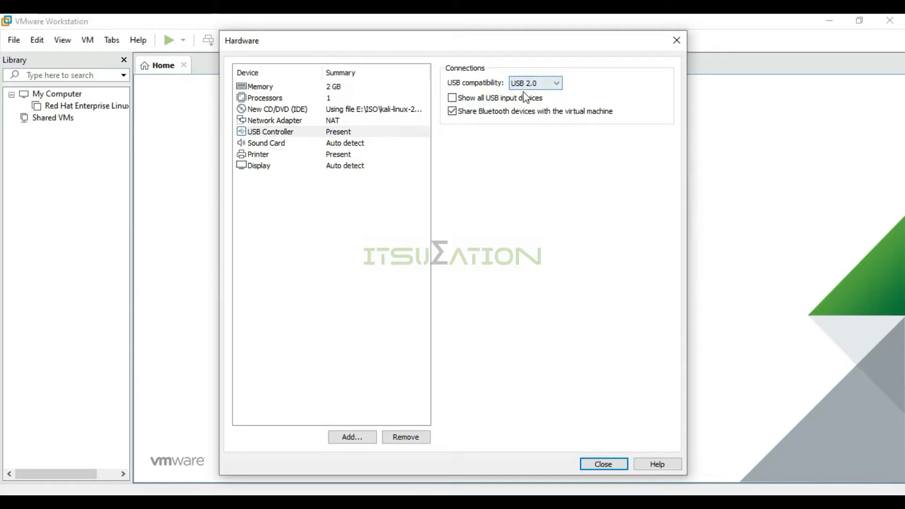
click(260, 143)
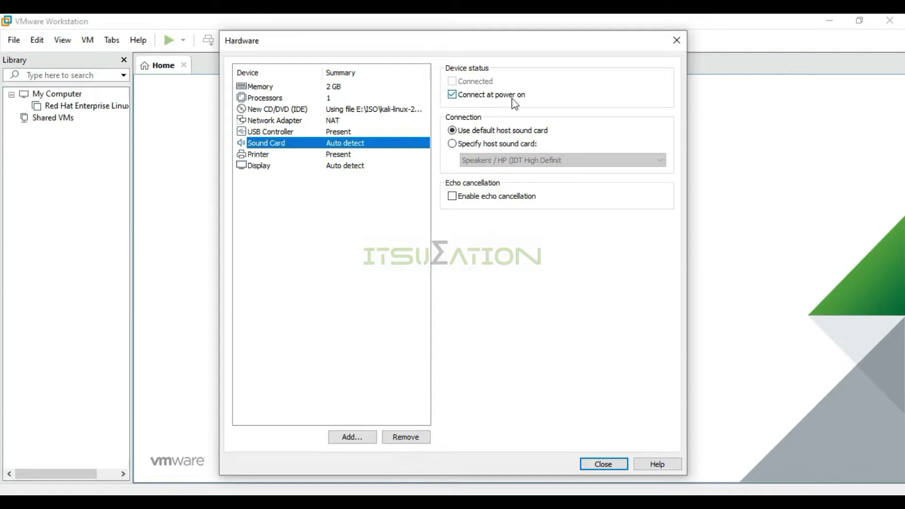
click(288, 158)
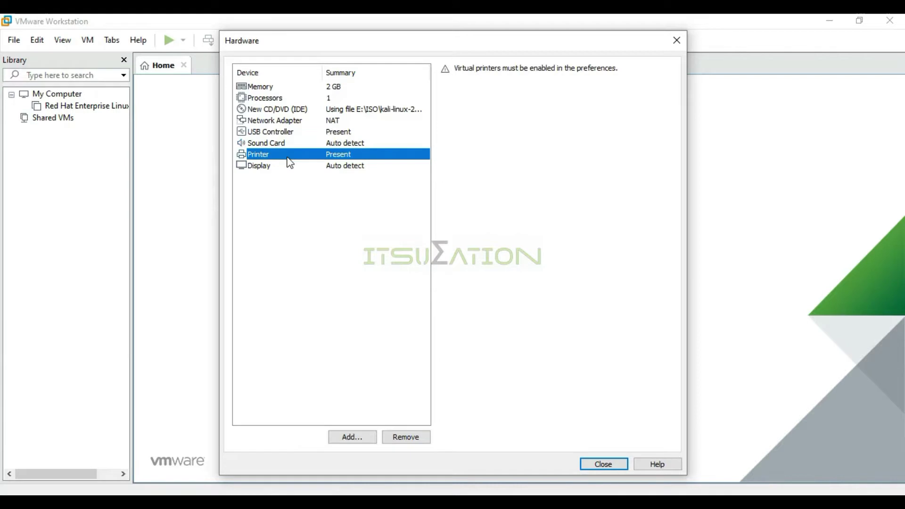
click(318, 168)
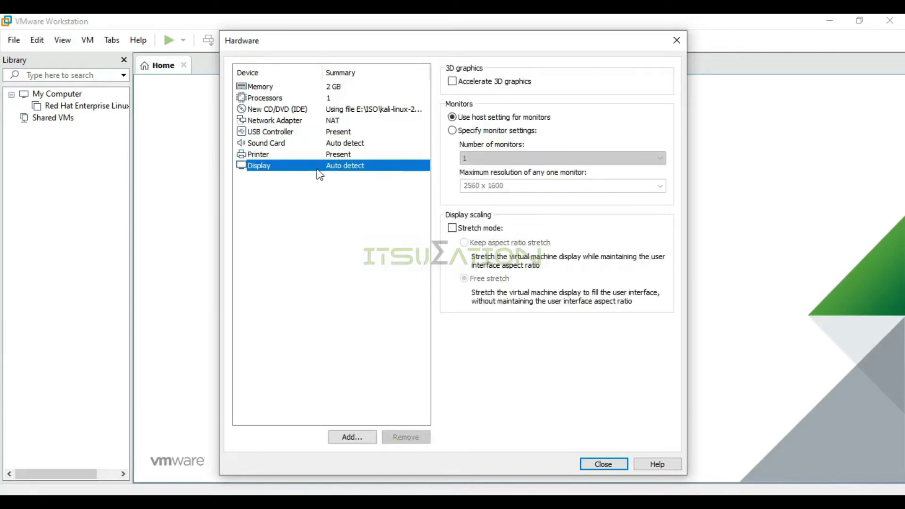
- Finish creating the Kali_Linux_Lab virtual machine and power it on in full screen
click(604, 464)
click(522, 383)
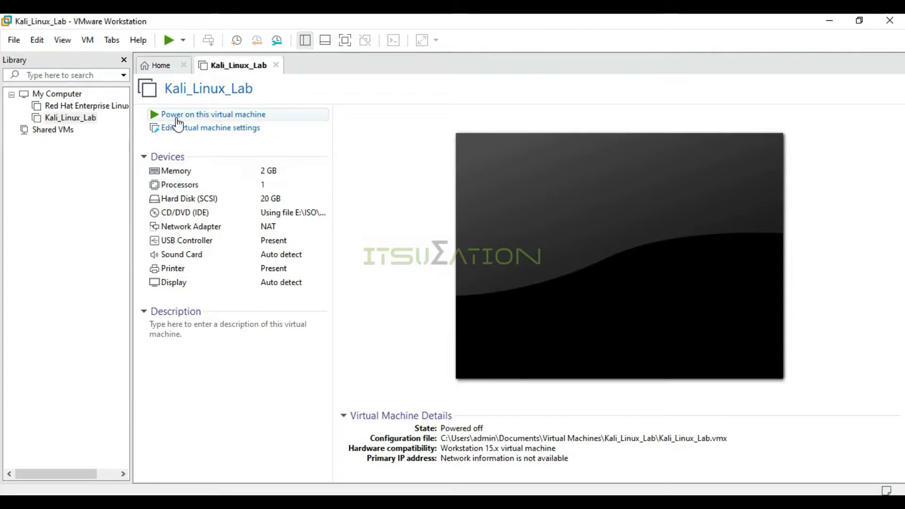
click(232, 115)
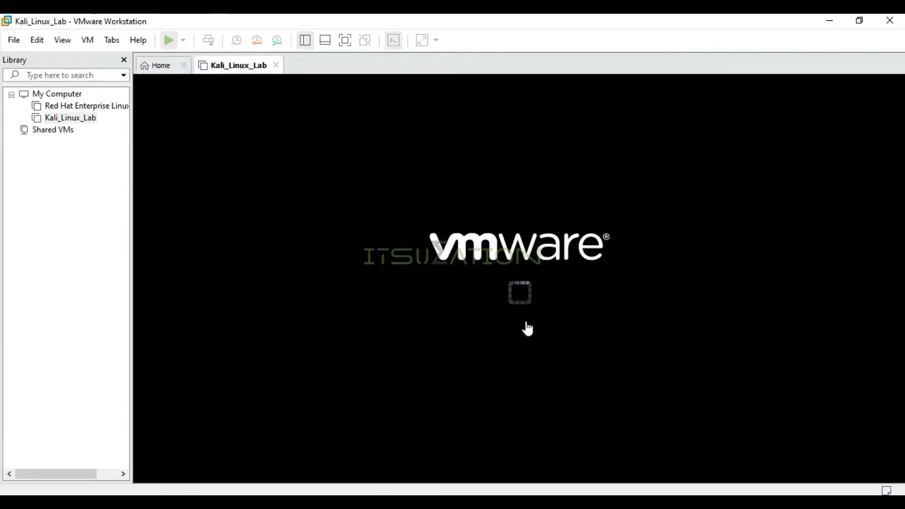
click(344, 42)
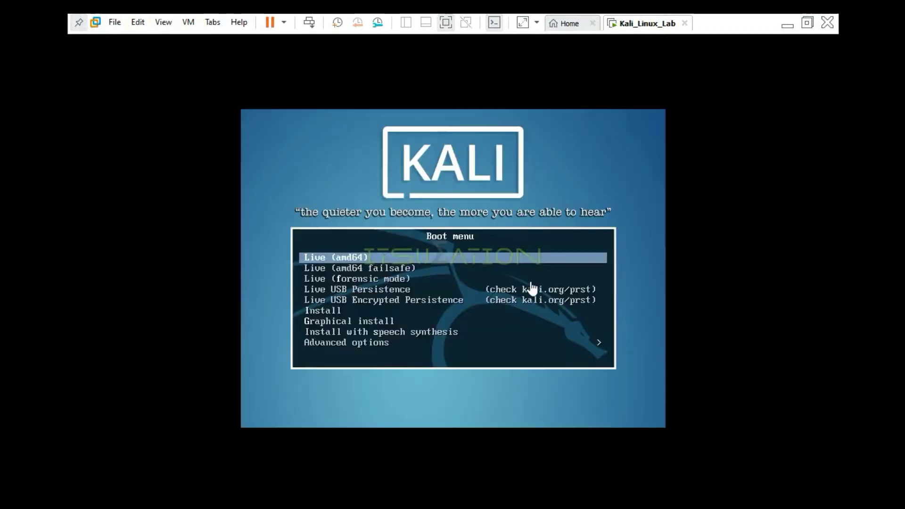
- Look through the Kali boot menu entries and start the Graphical install
click(503, 299)
key(Down)
key(Up)
key(Down)
key(Down)
key(Down)
key(Up)
key(Up)
key(Up)
key(Down)
key(Down)
key(Down)
key(Down)
key(Down)
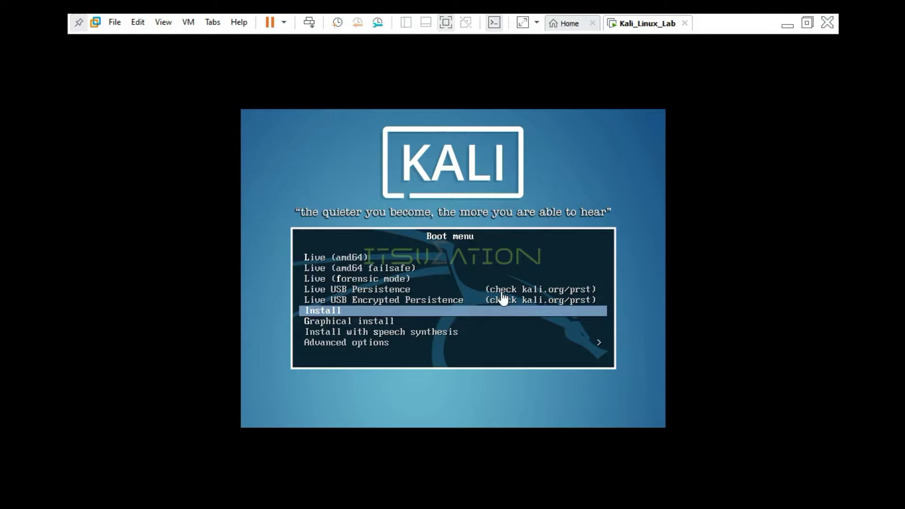
key(Down)
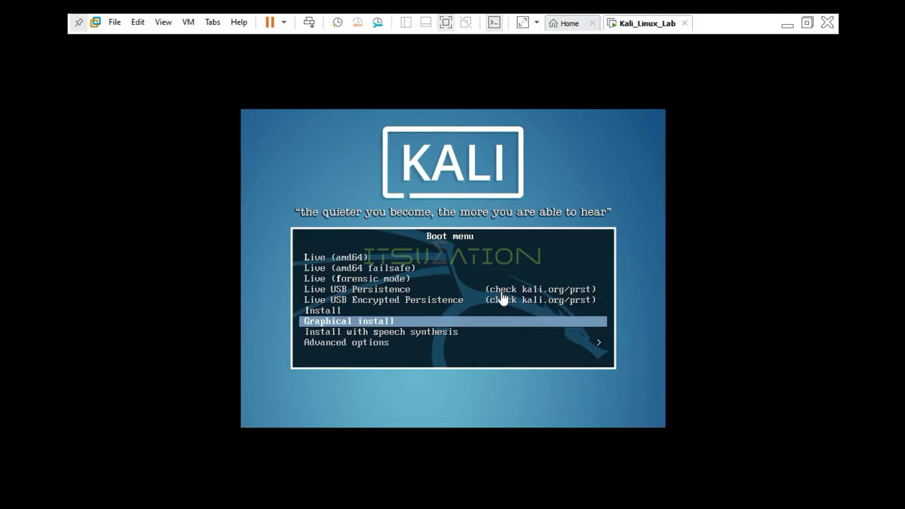
key(Up)
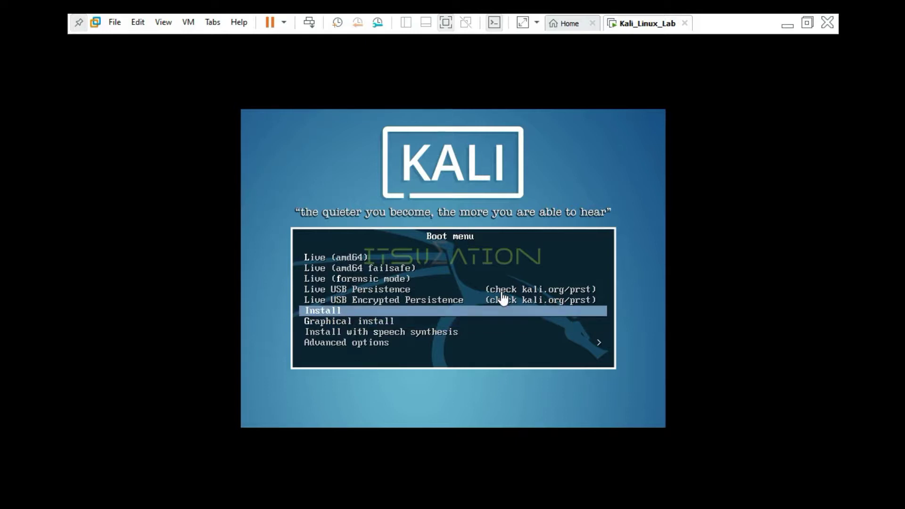
key(Down)
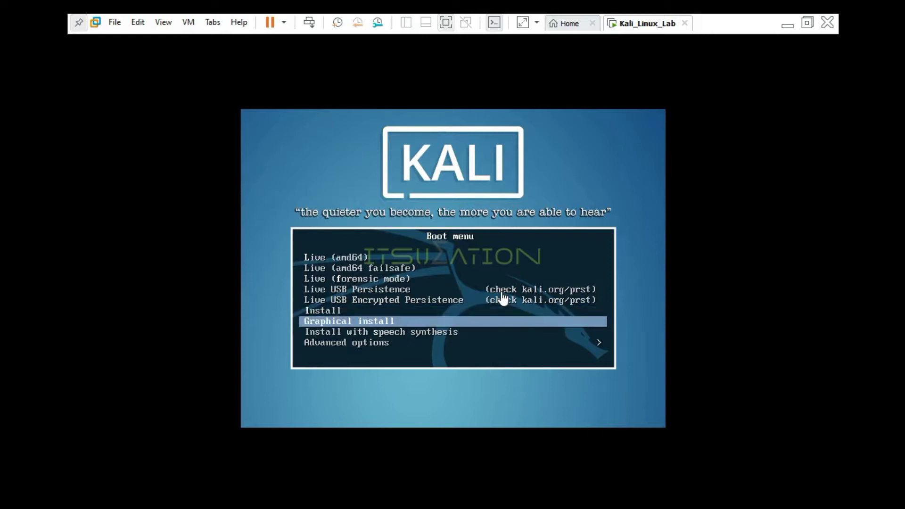
key(Return)
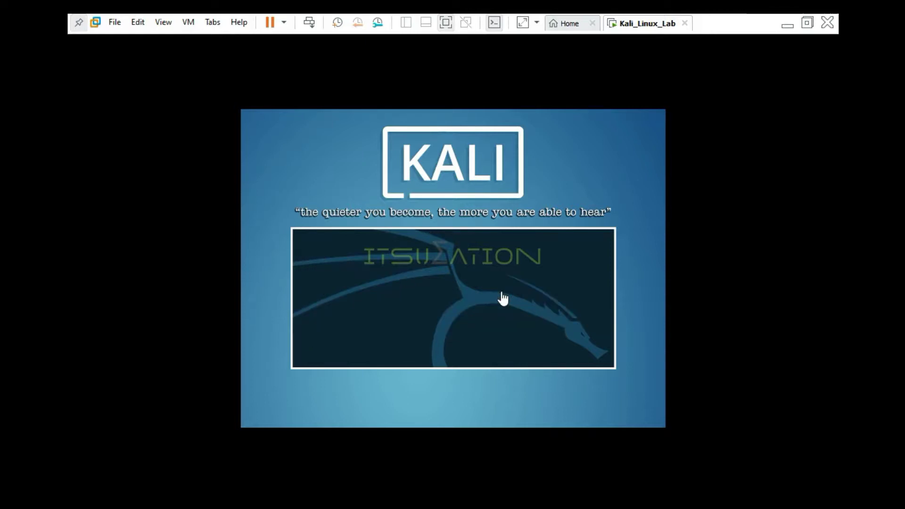